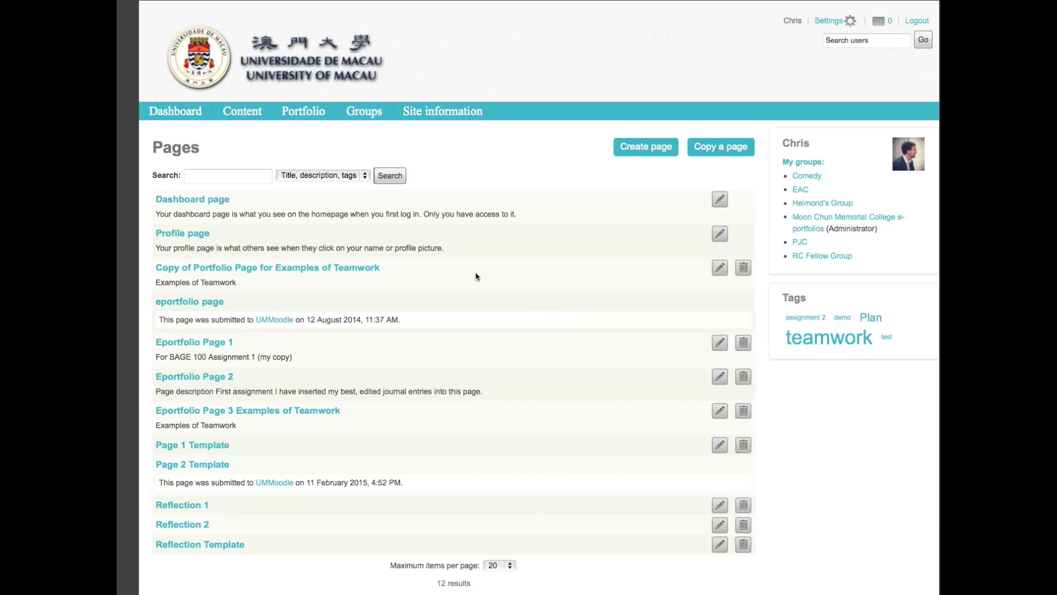
Upload communication skills.jpg from the Eportfolio Pictures - small files folder on the computer into the portfolio's Pictures folder
{"action": "left_click", "coordinate": [257, 113]}
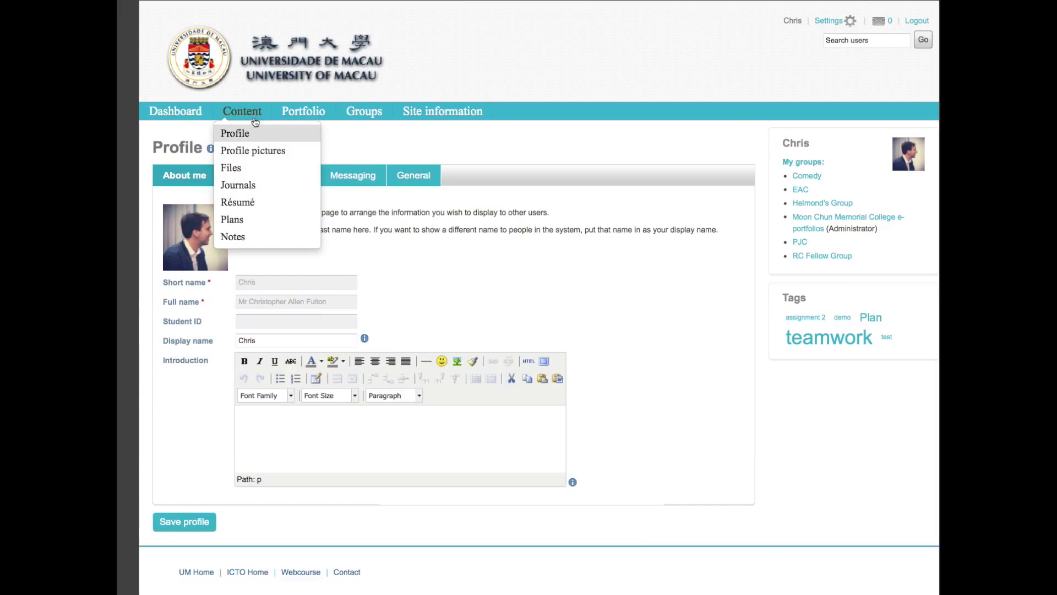
{"action": "left_click", "coordinate": [240, 172]}
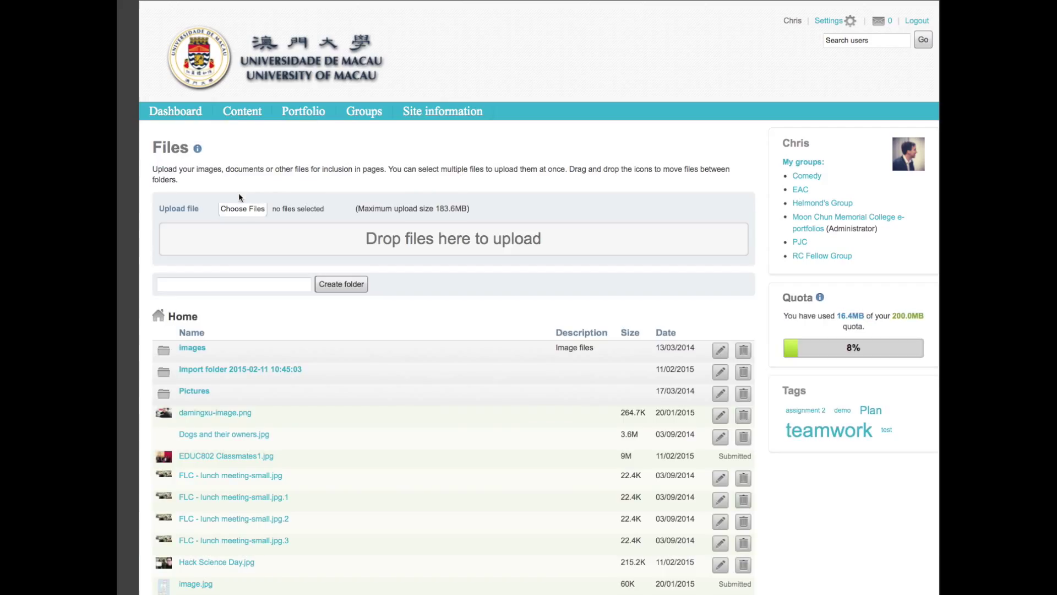
{"action": "left_click", "coordinate": [194, 391]}
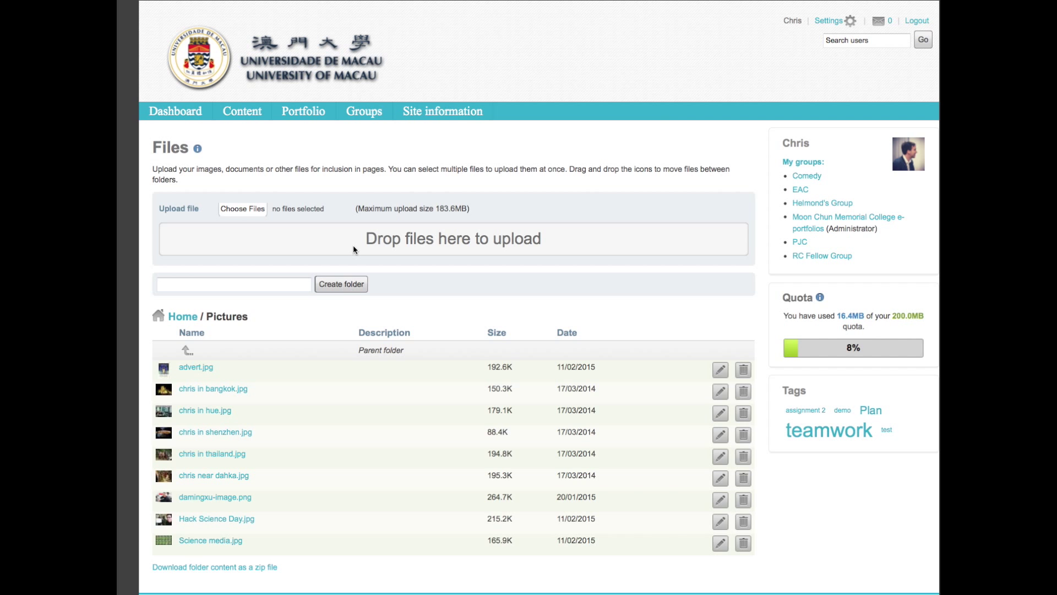
{"action": "key", "text": "super+Tab"}
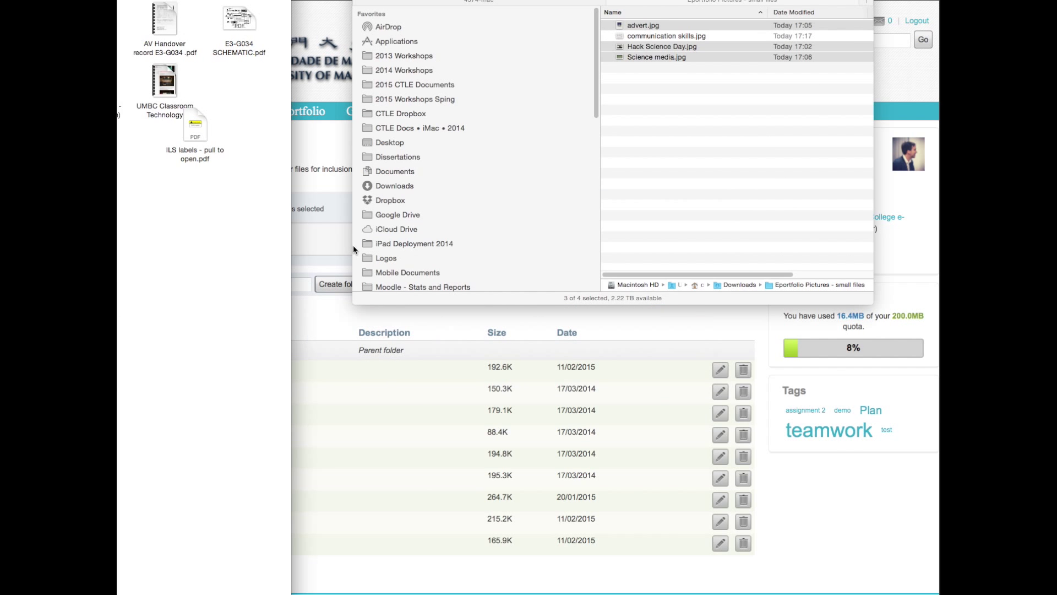
{"action": "left_click_drag", "start_coordinate": [647, 36], "coordinate": [451, 241]}
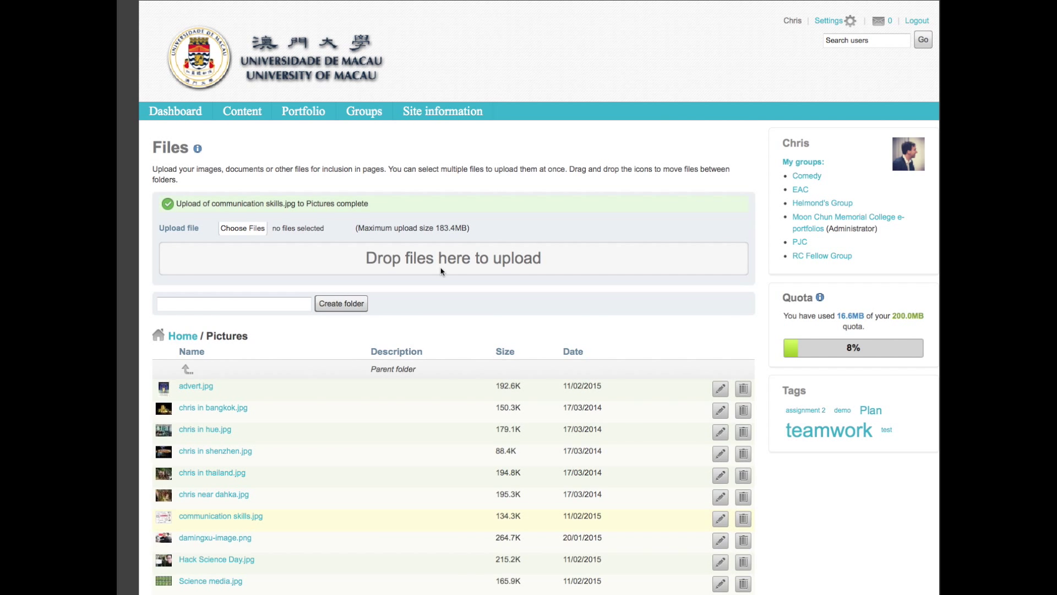
{"action": "scroll", "coordinate": [441, 270], "scroll_direction": "down", "scroll_amount": 3}
{"action": "scroll", "coordinate": [441, 275], "scroll_direction": "up", "scroll_amount": 3}
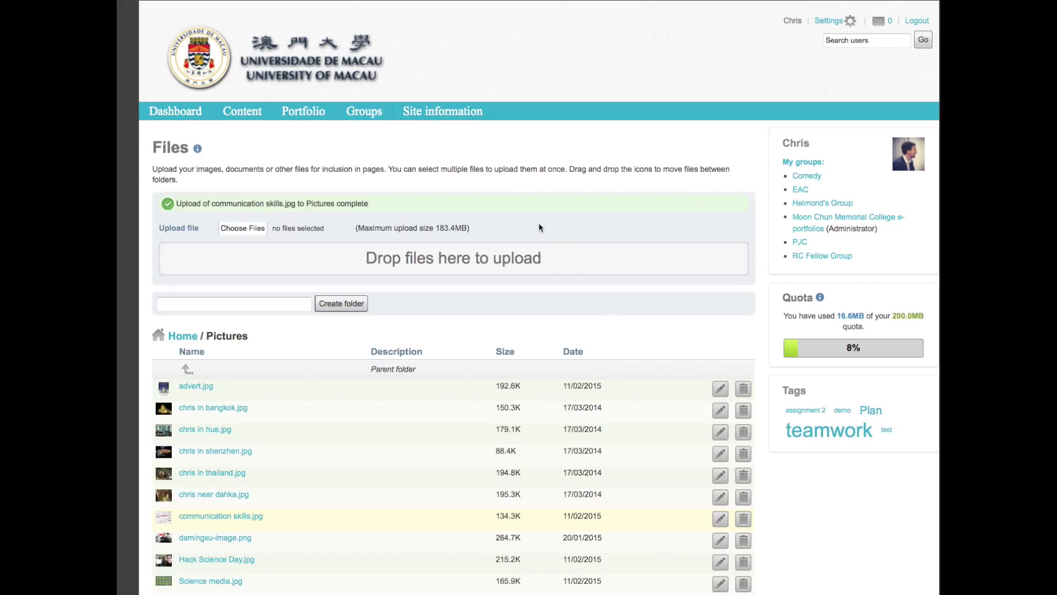
Open the Reflection 2 portfolio page for content editing
{"action": "mouse_move", "coordinate": [330, 115]}
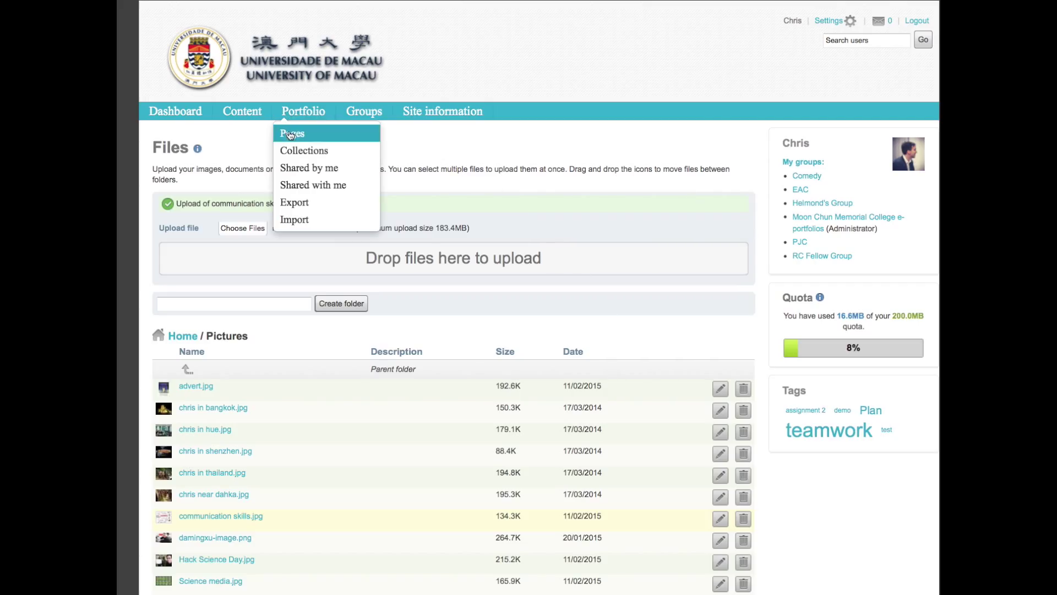
{"action": "left_click", "coordinate": [290, 134]}
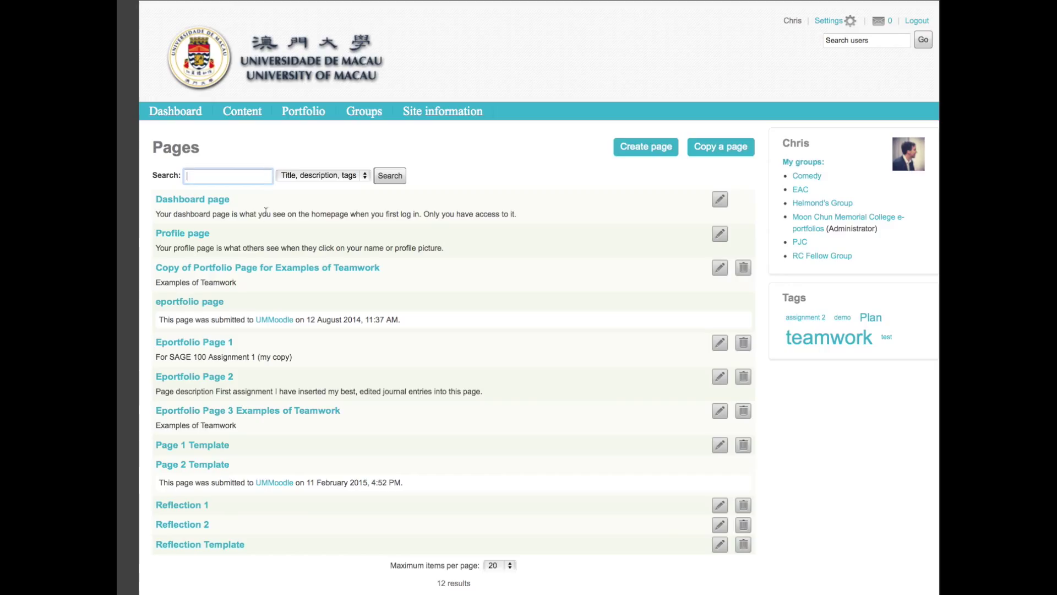
{"action": "left_click", "coordinate": [194, 530]}
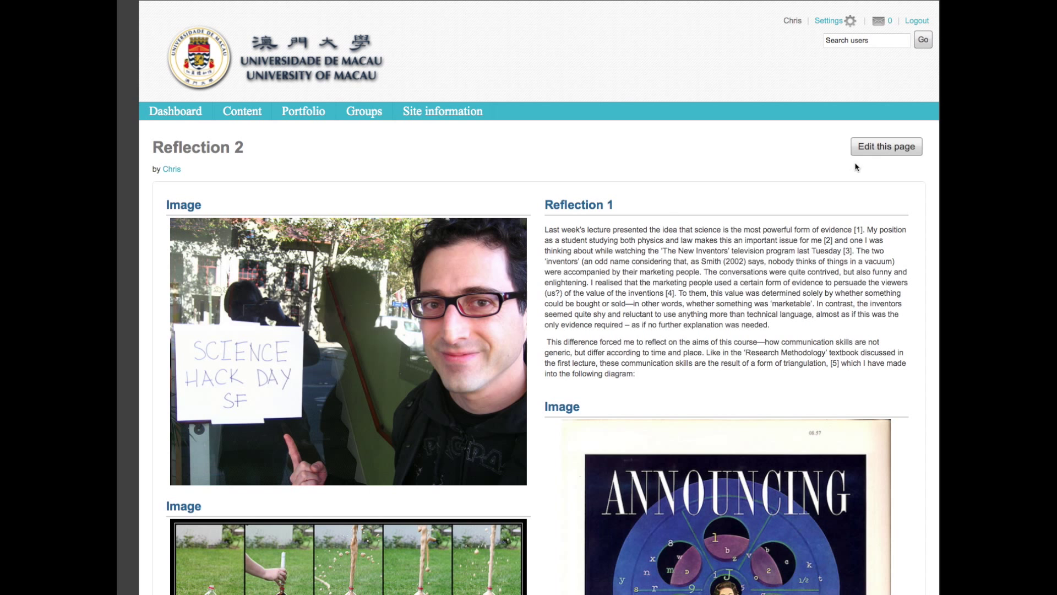
{"action": "left_click", "coordinate": [879, 152]}
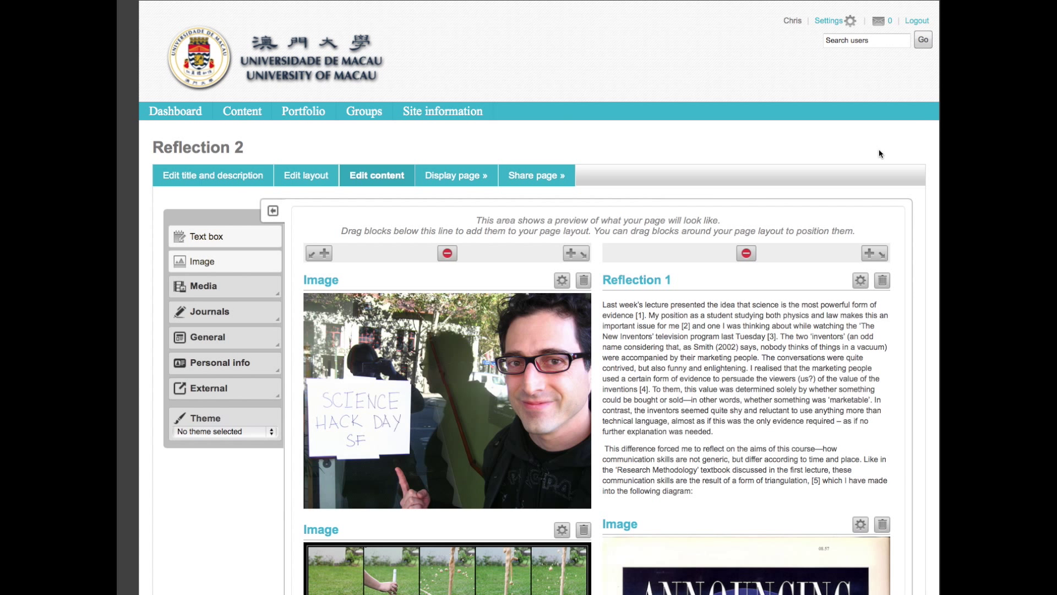
Add an image block below the bottle-experiment image on the page and title it "Poster"
{"action": "scroll", "coordinate": [878, 149], "scroll_direction": "down", "scroll_amount": 5}
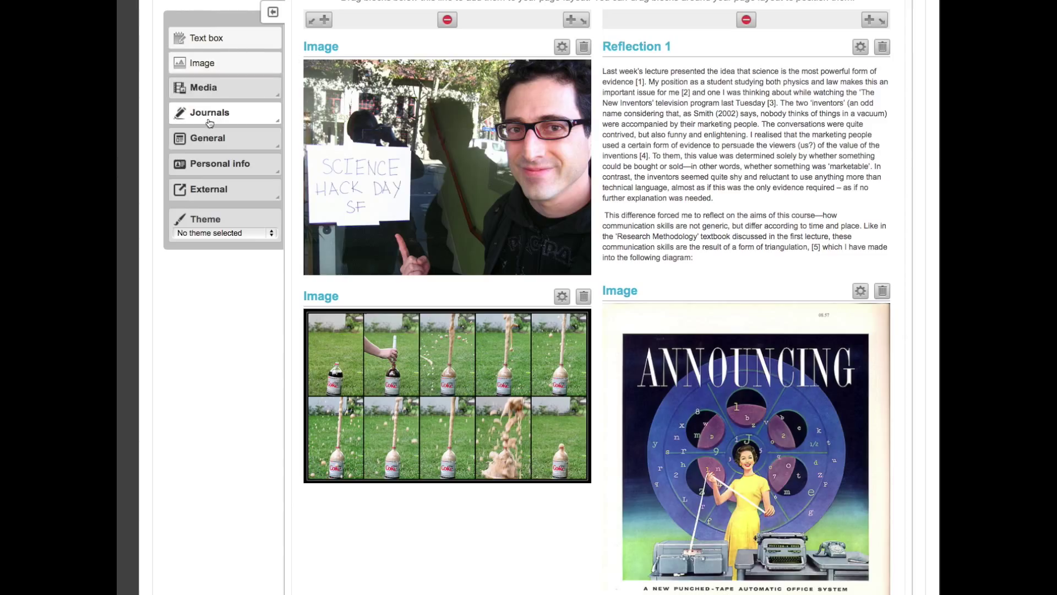
{"action": "left_click", "coordinate": [209, 91]}
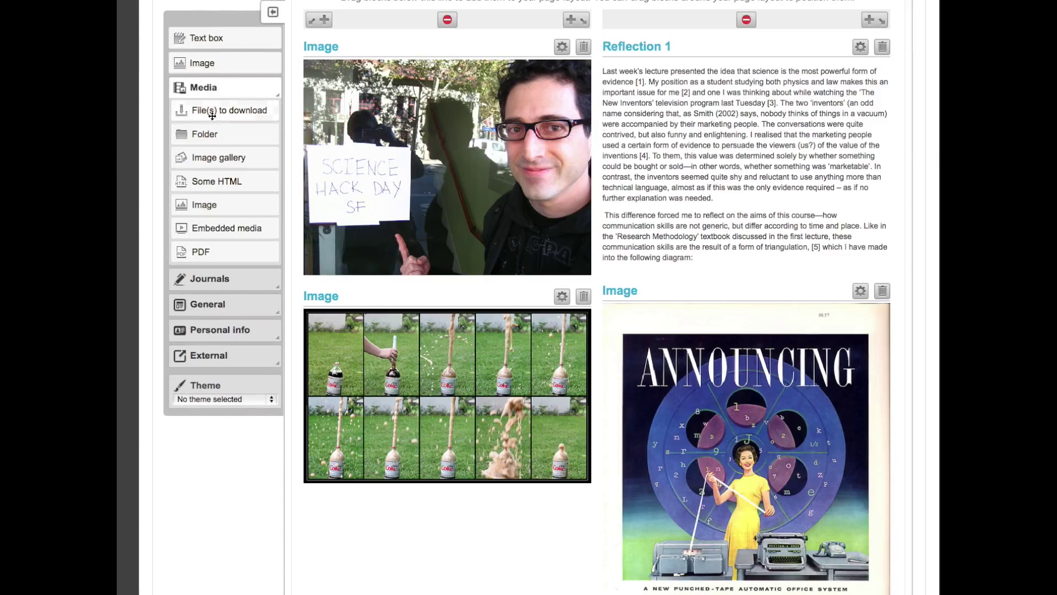
{"action": "left_click_drag", "start_coordinate": [212, 204], "coordinate": [371, 501]}
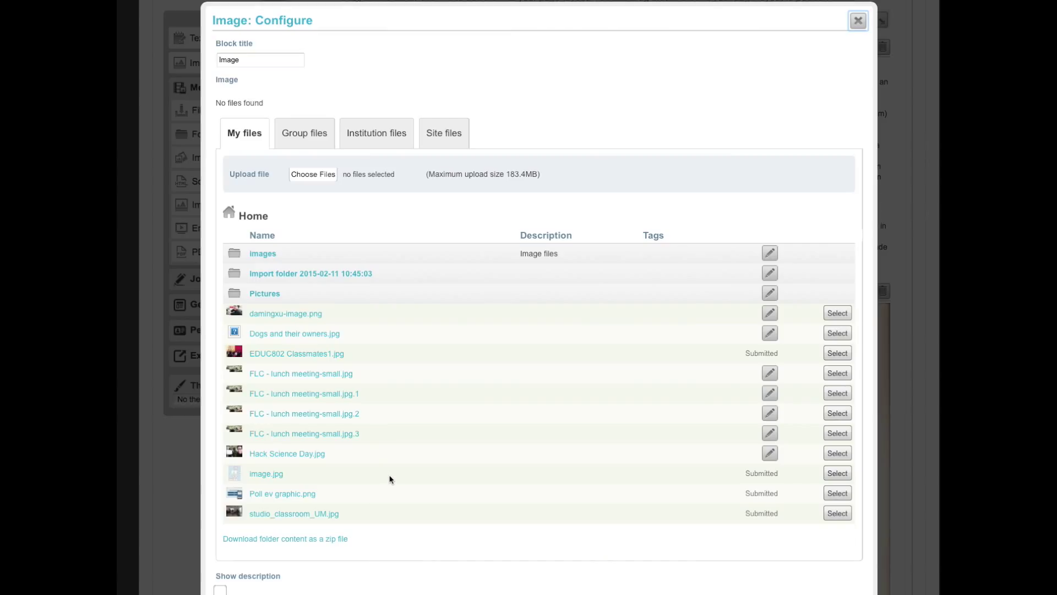
{"action": "double_click", "coordinate": [240, 59]}
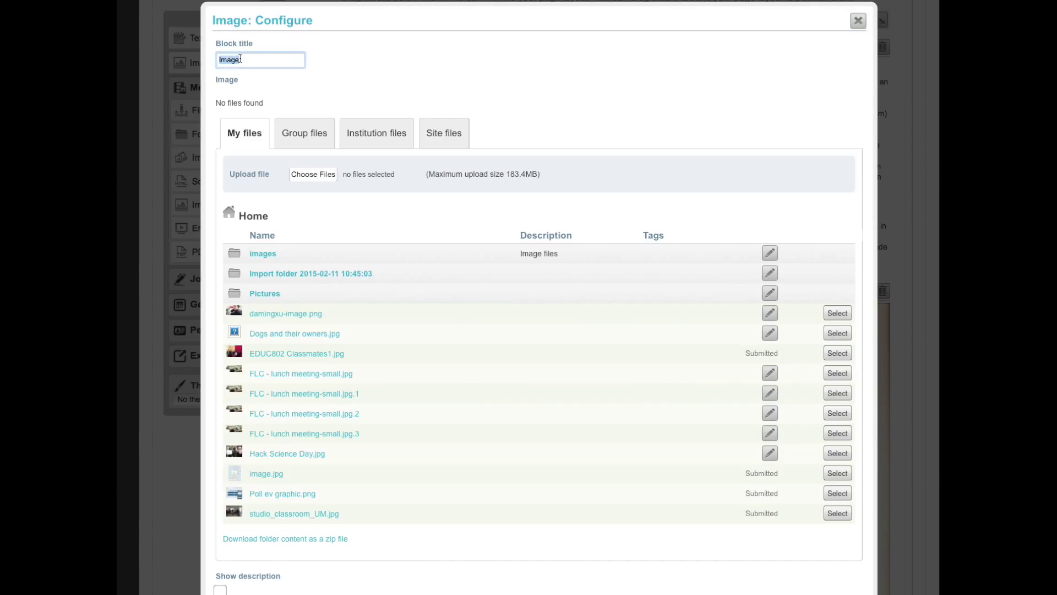
{"action": "type", "text": "Posteer"}
{"action": "key", "text": "BackSpace"}
{"action": "key", "text": "BackSpace"}
{"action": "type", "text": "r"}
Assign communication skills.jpg from the Pictures folder to the Poster block and save the block
{"action": "left_click", "coordinate": [263, 296]}
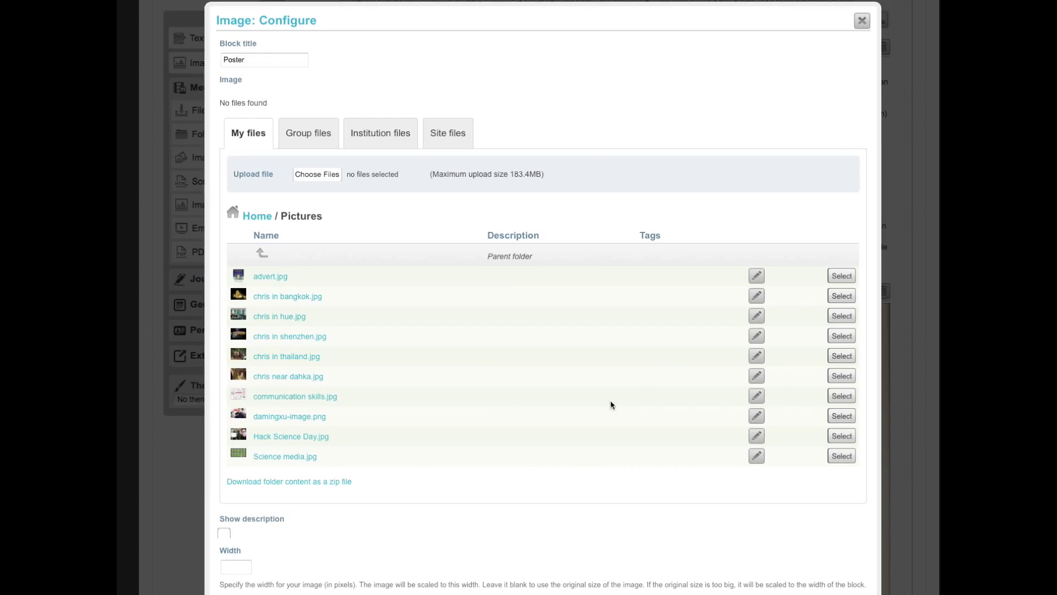
{"action": "left_click", "coordinate": [838, 396]}
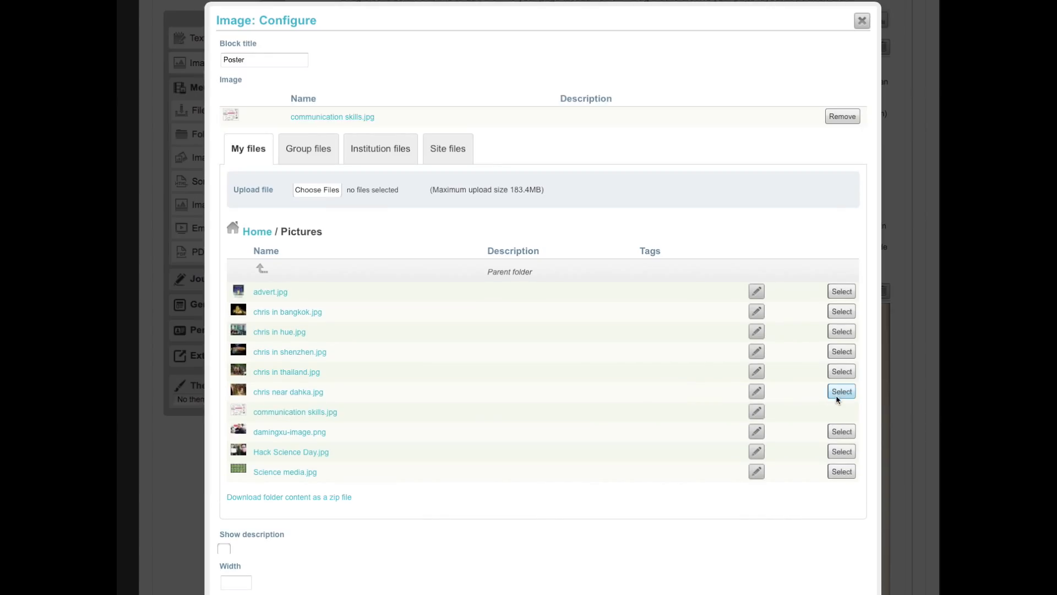
{"action": "scroll", "coordinate": [601, 395], "scroll_direction": "down", "scroll_amount": 5}
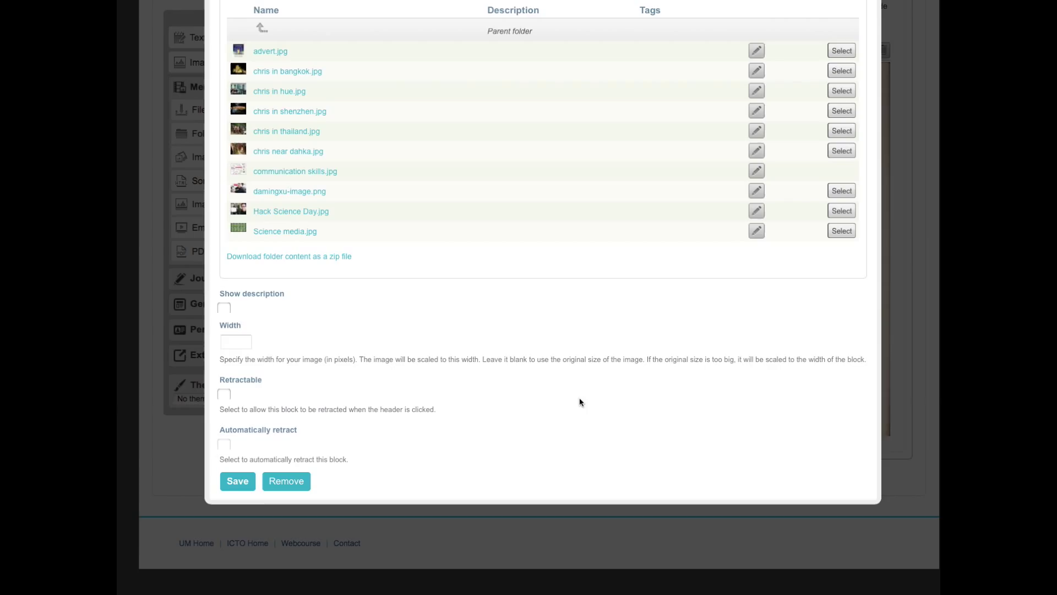
{"action": "left_click", "coordinate": [230, 483]}
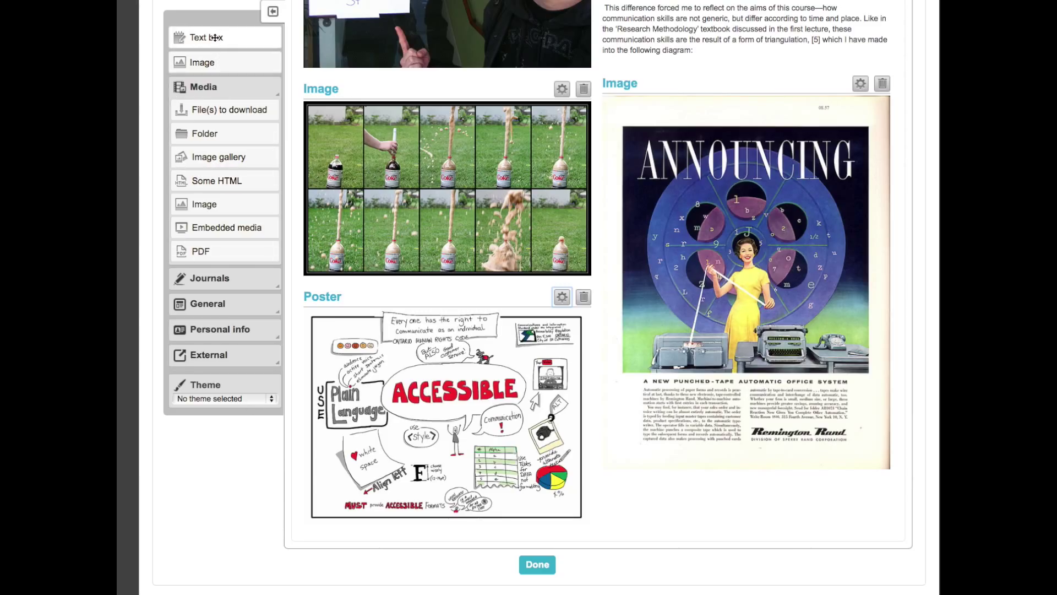
Add a text box below the "Announcing" advert image, titled "Finally" with the content "...", and save it
{"action": "left_click_drag", "start_coordinate": [214, 36], "coordinate": [672, 488]}
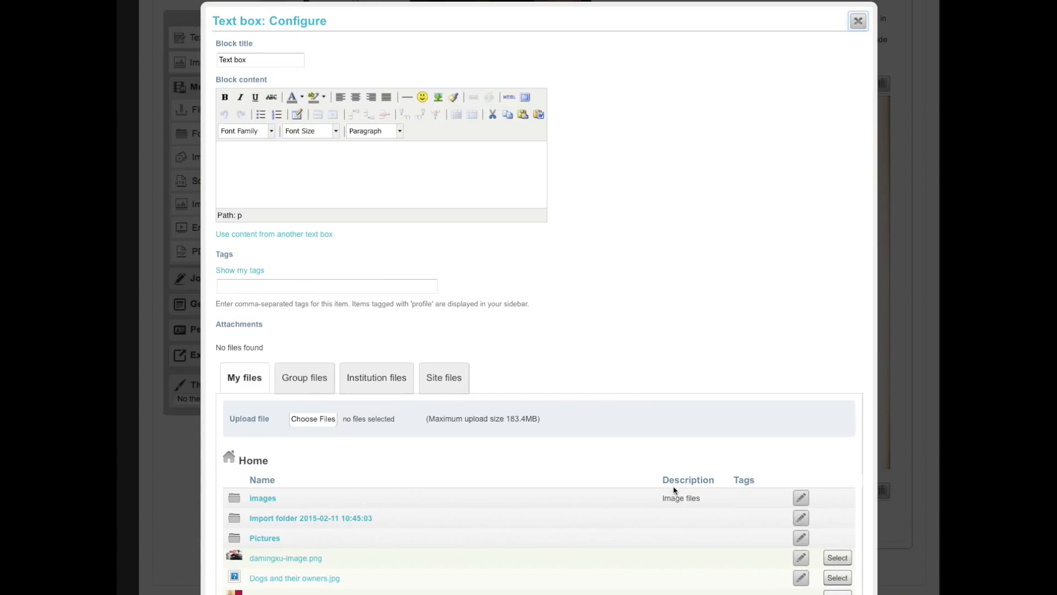
{"action": "double_click", "coordinate": [267, 58]}
{"action": "left_click", "coordinate": [267, 59]}
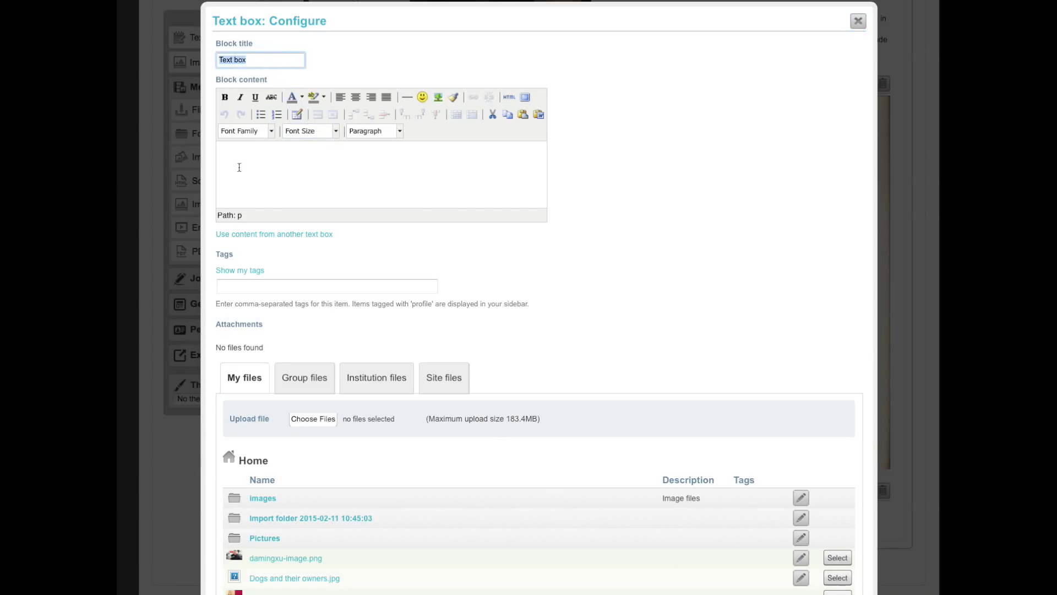
{"action": "type", "text": "Finally"}
{"action": "left_click", "coordinate": [243, 162]}
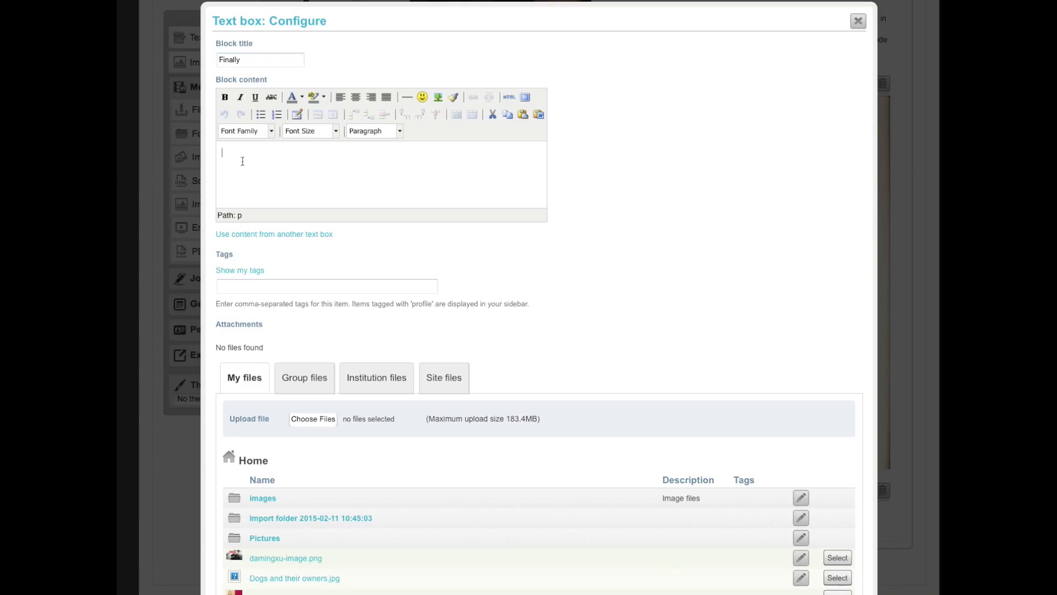
{"action": "type", "text": "..."}
{"action": "scroll", "coordinate": [298, 318], "scroll_direction": "down", "scroll_amount": 7}
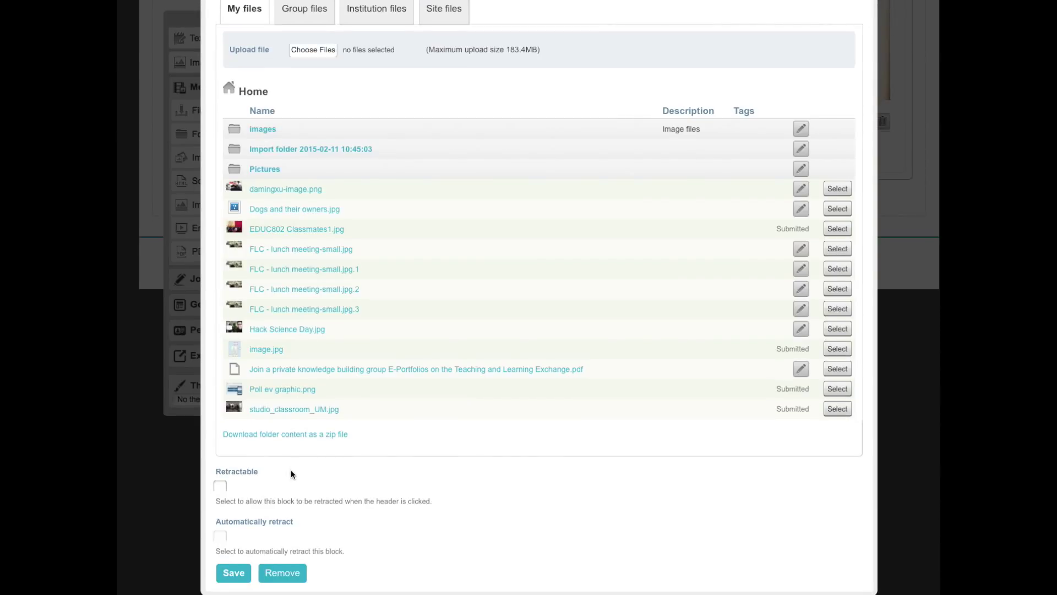
{"action": "left_click", "coordinate": [233, 573]}
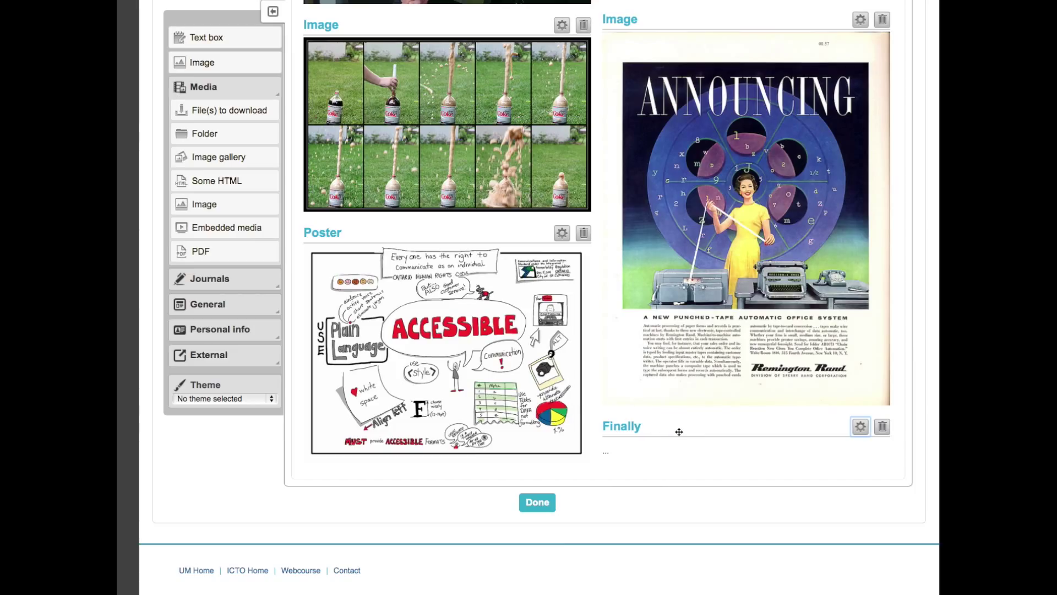
Move the Finally text box between the Reflection 1 text and the advert image, and finish editing the page
{"action": "left_click_drag", "start_coordinate": [703, 430], "coordinate": [679, 48]}
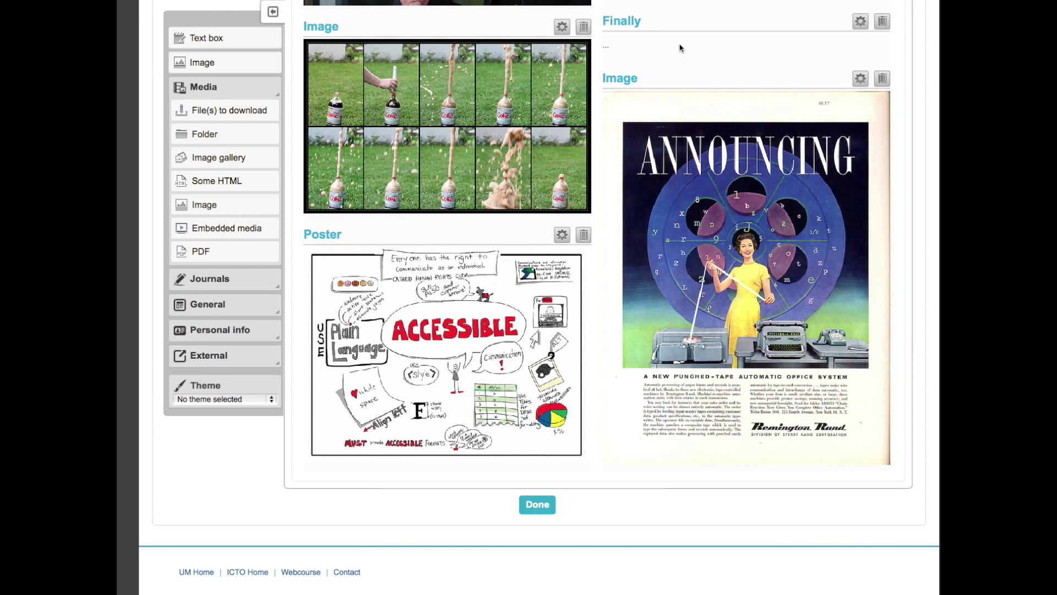
{"action": "scroll", "coordinate": [679, 48], "scroll_direction": "up", "scroll_amount": 5}
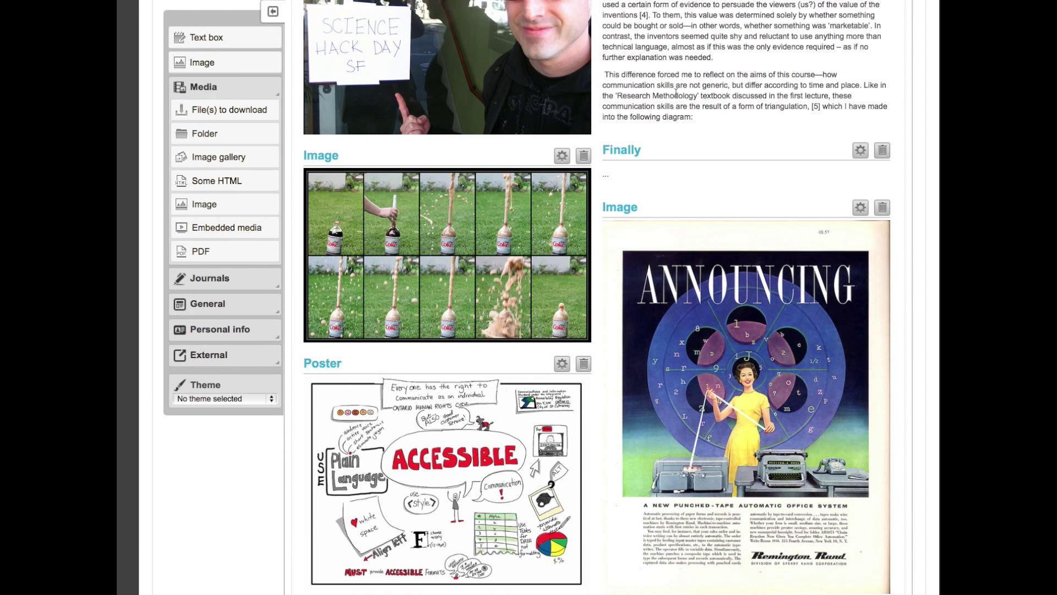
{"action": "scroll", "coordinate": [676, 94], "scroll_direction": "up", "scroll_amount": 10}
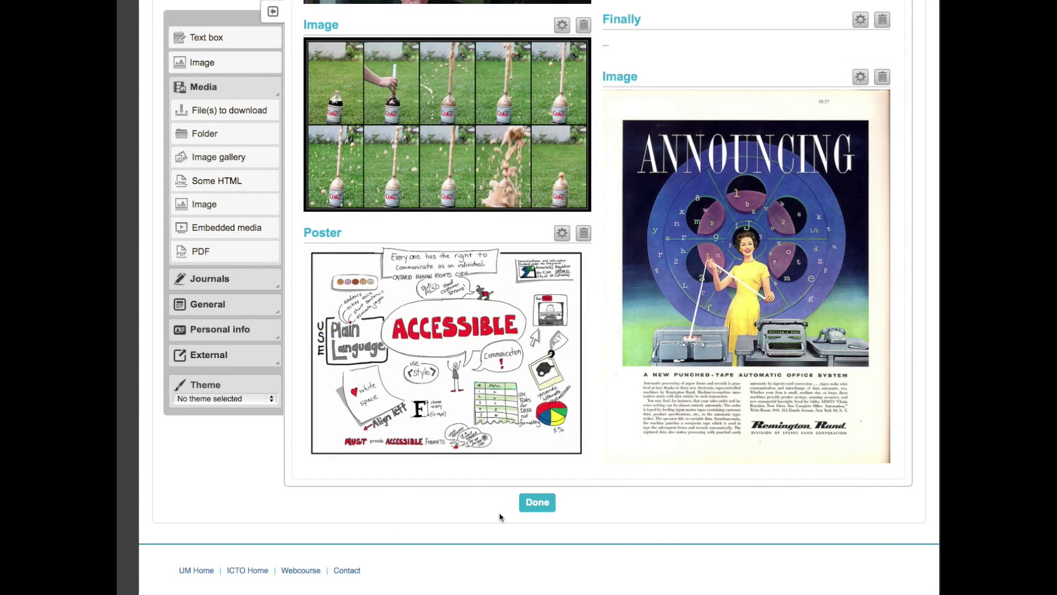
{"action": "left_click", "coordinate": [522, 505]}
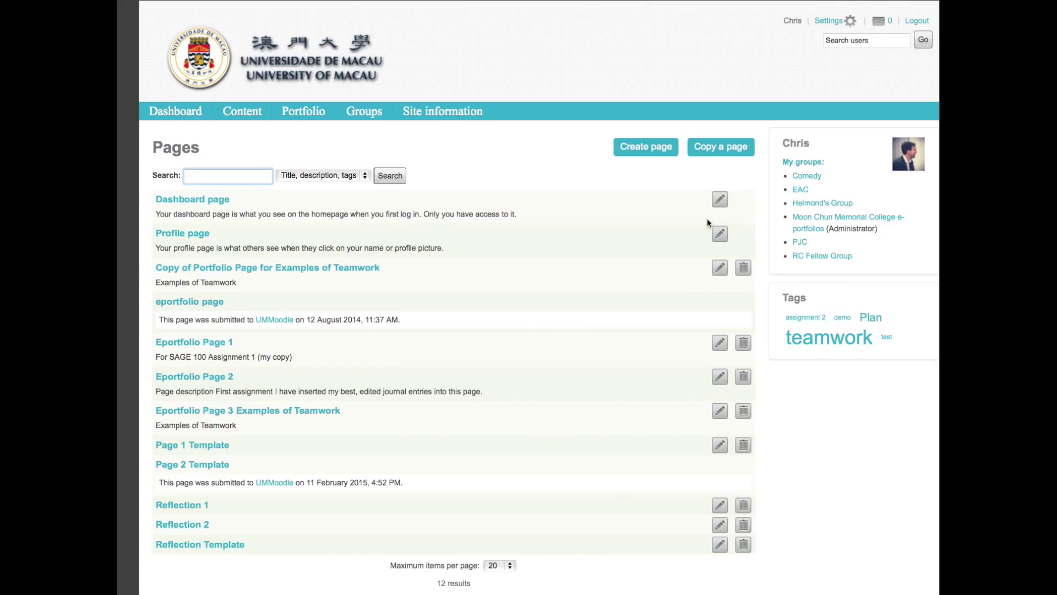
Make a copy of the Reflection 2 page, save it as "Copy of Reflection 2", and return to the pages list
{"action": "left_click", "coordinate": [724, 152]}
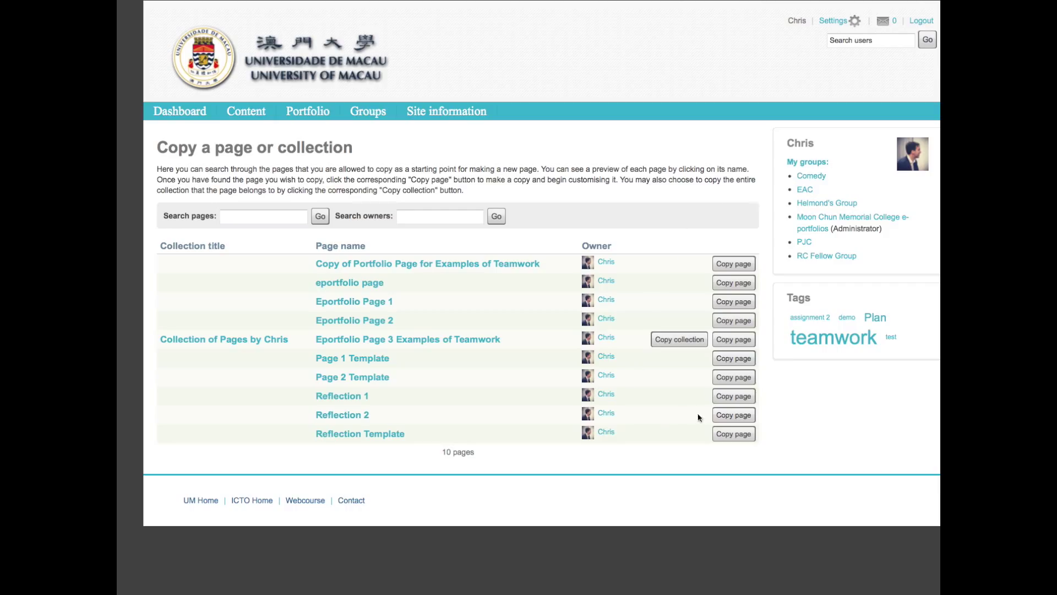
{"action": "left_click", "coordinate": [728, 418]}
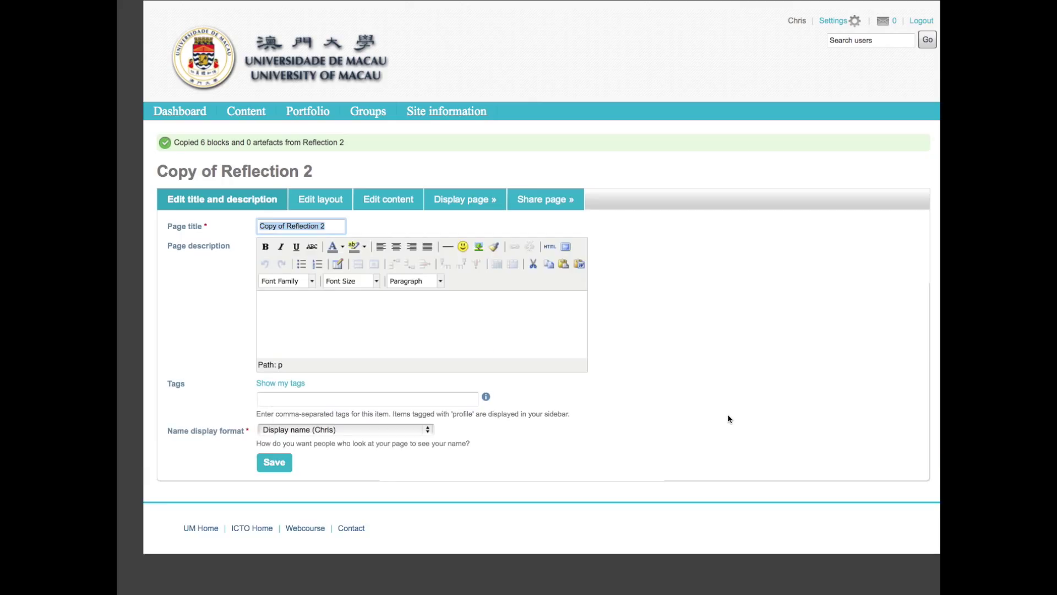
{"action": "left_click", "coordinate": [275, 464]}
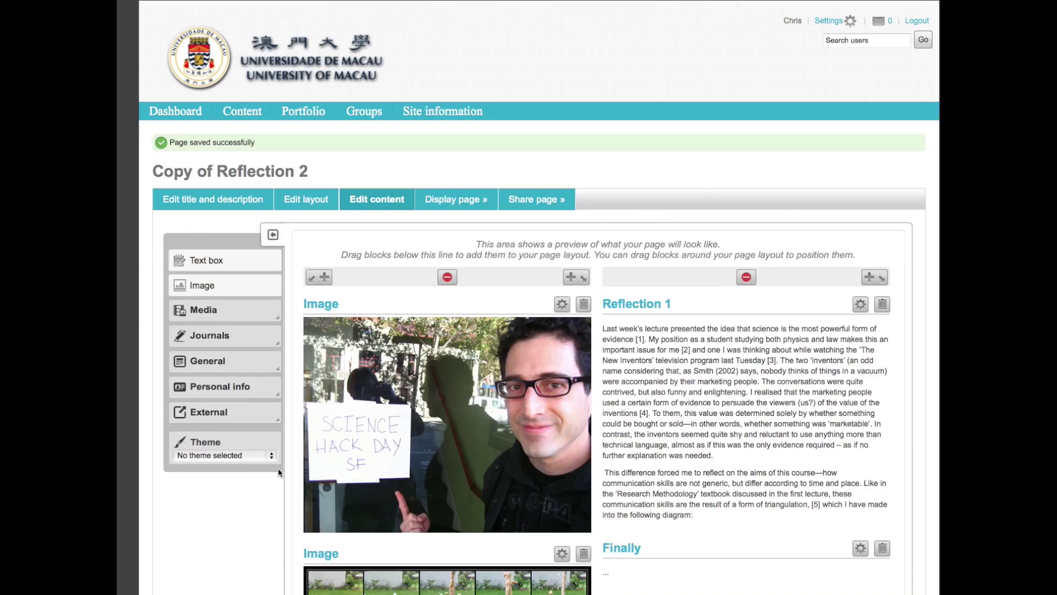
{"action": "mouse_move", "coordinate": [283, 112]}
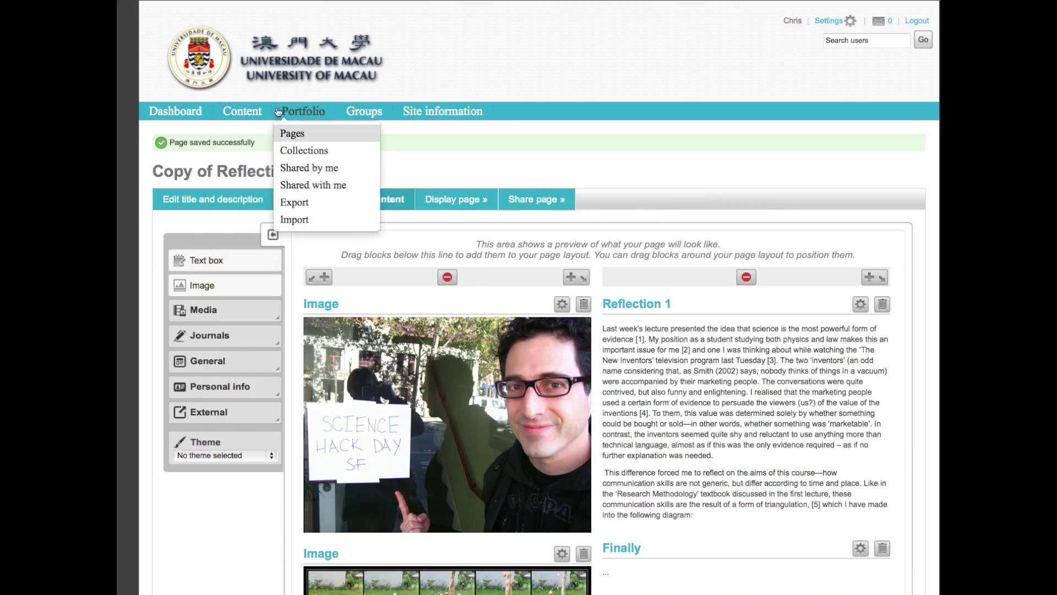
{"action": "left_click", "coordinate": [300, 136]}
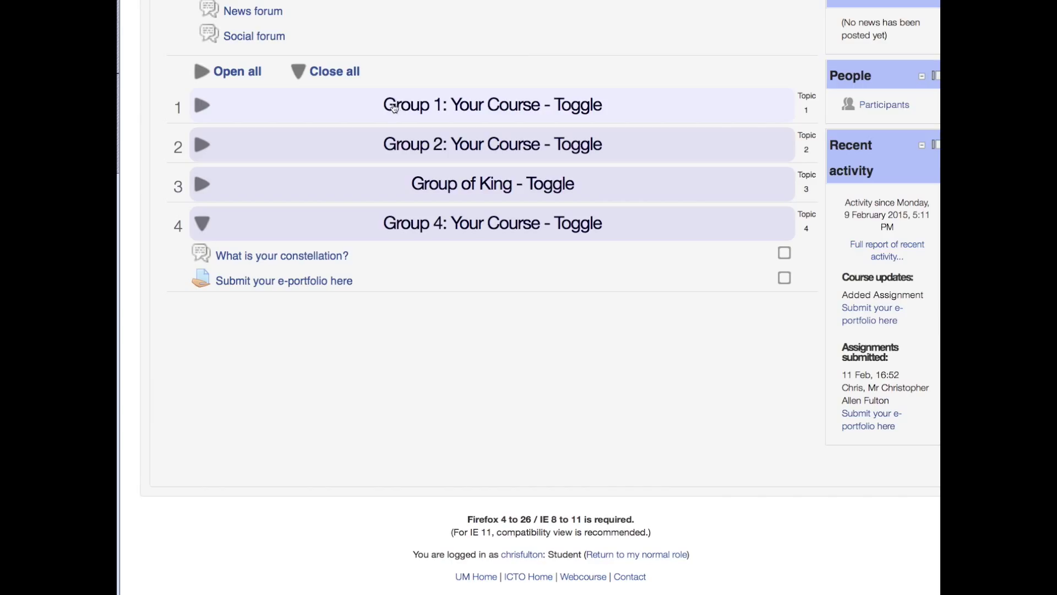
Change the submission for the course's "Submit your e-portfolio here" assignment to the Reflection 2 page and save it
{"action": "left_click", "coordinate": [306, 282]}
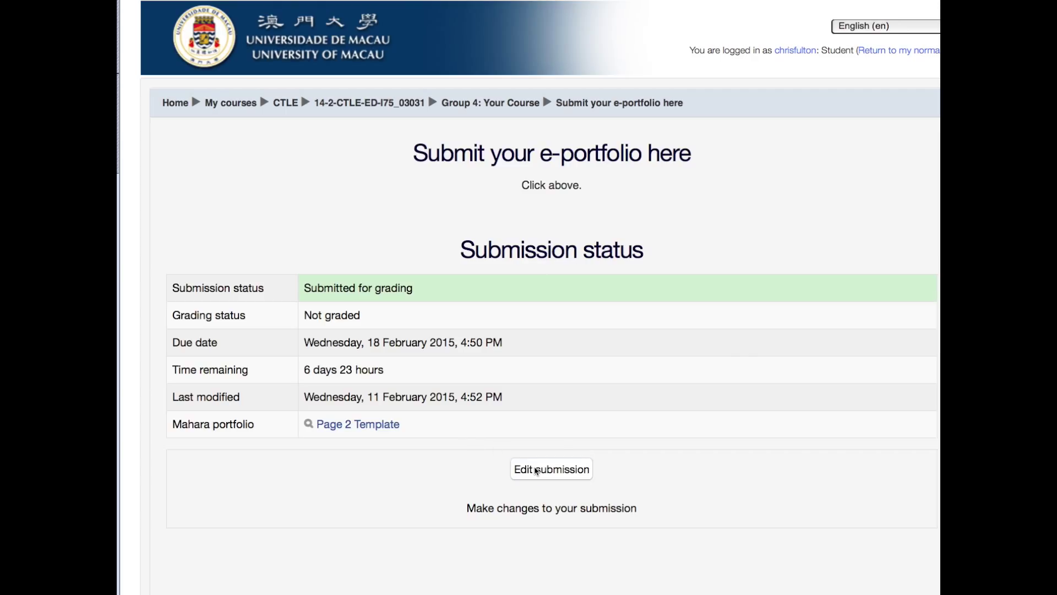
{"action": "left_click", "coordinate": [537, 471]}
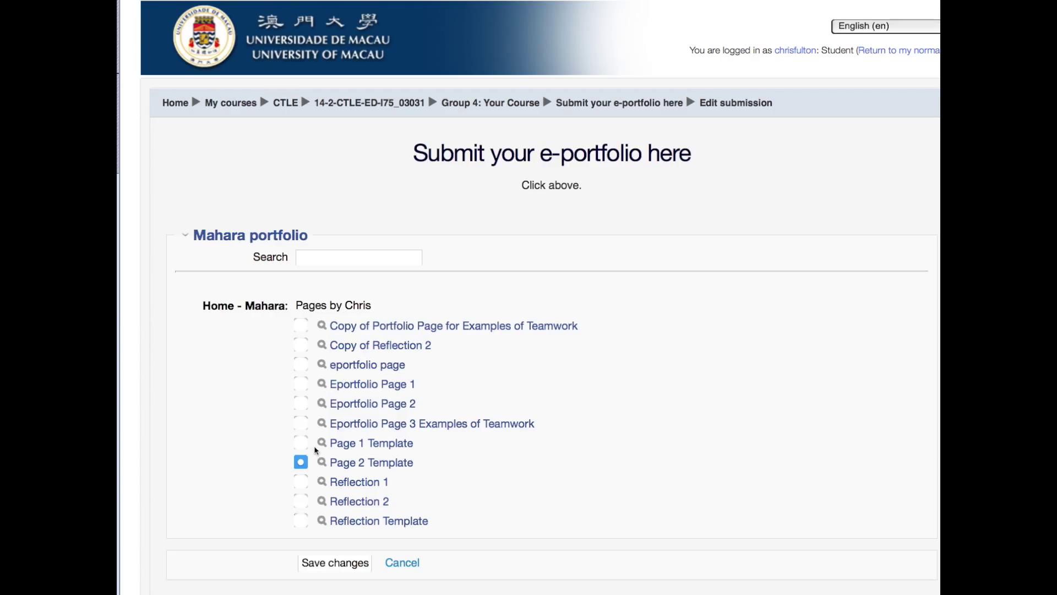
{"action": "left_click", "coordinate": [300, 501]}
{"action": "left_click", "coordinate": [341, 564]}
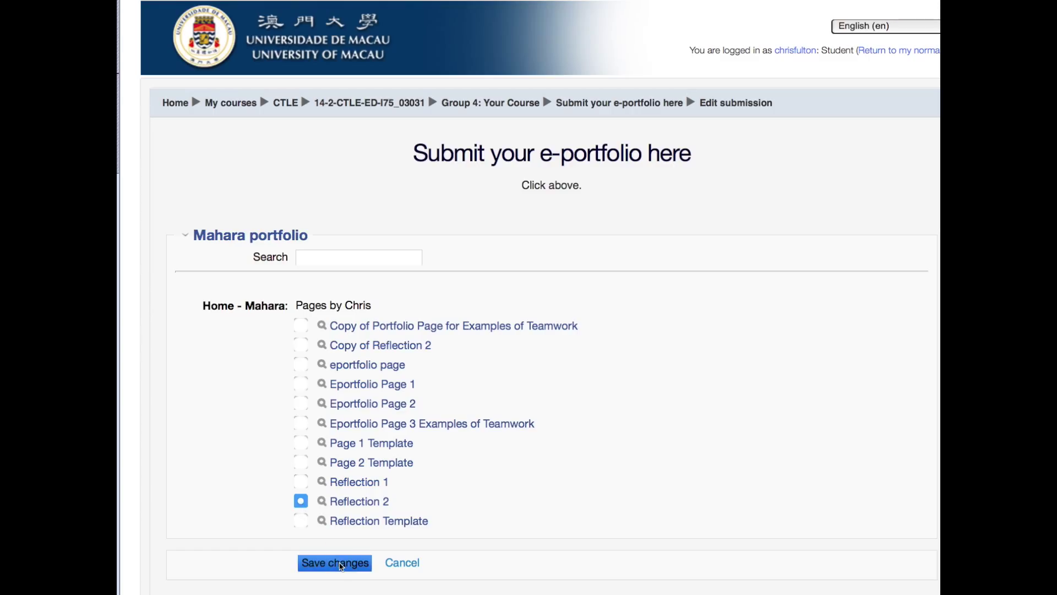